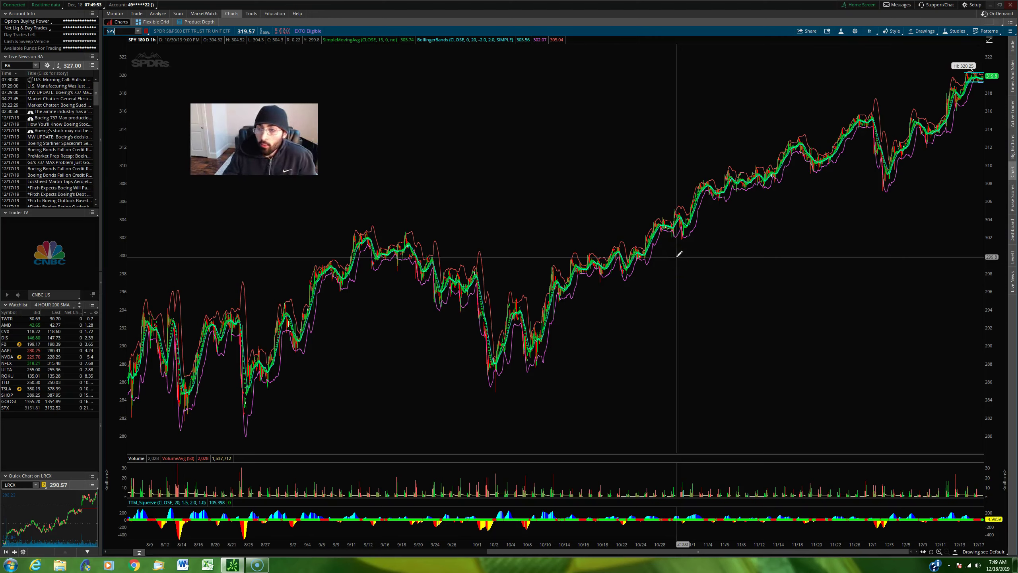
Narrow the SPY hourly chart to the December price action and examine the sideways range near the highs.
{"action": "left_click", "coordinate": [766, 218]}
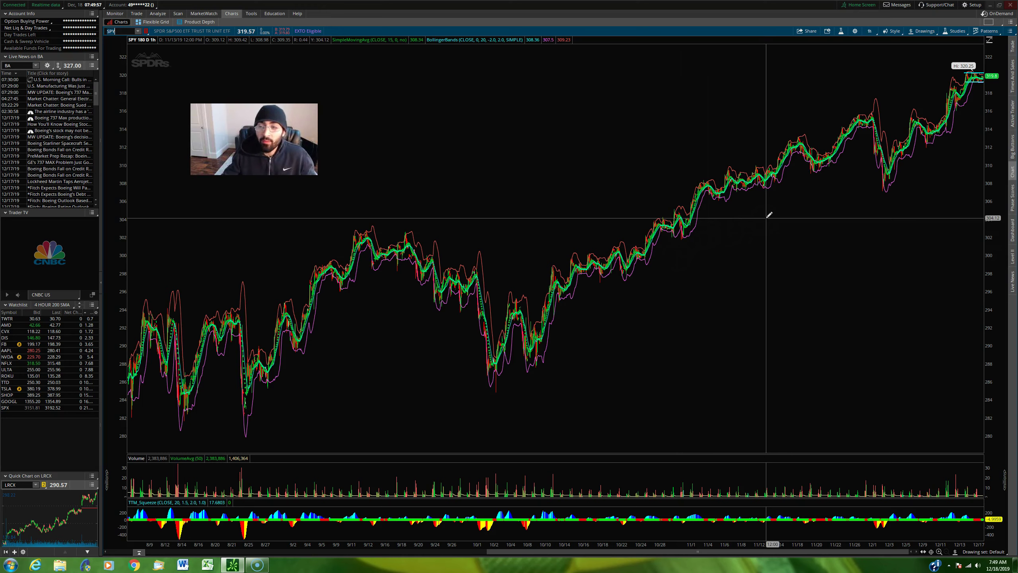
{"action": "left_click_drag", "start_coordinate": [709, 248], "coordinate": [980, 245]}
{"action": "left_click_drag", "start_coordinate": [633, 283], "coordinate": [980, 273]}
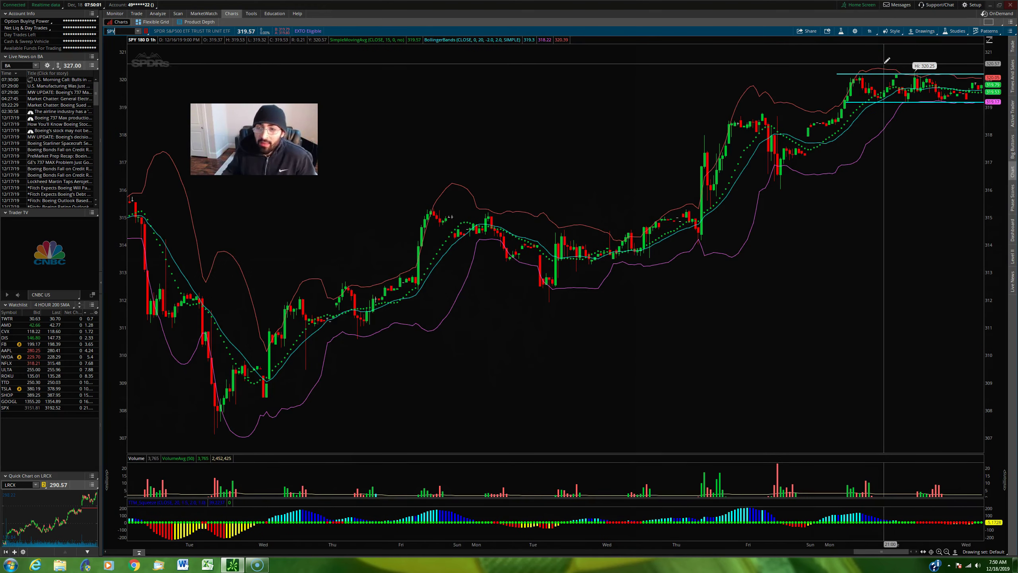
{"action": "left_click", "coordinate": [894, 93]}
{"action": "left_click", "coordinate": [896, 138]}
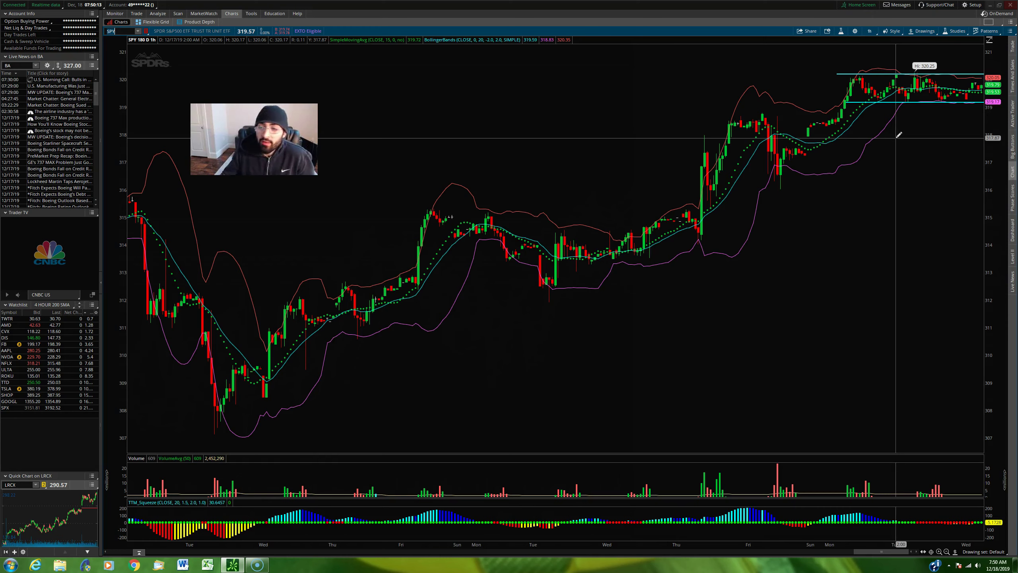
{"action": "left_click", "coordinate": [859, 128]}
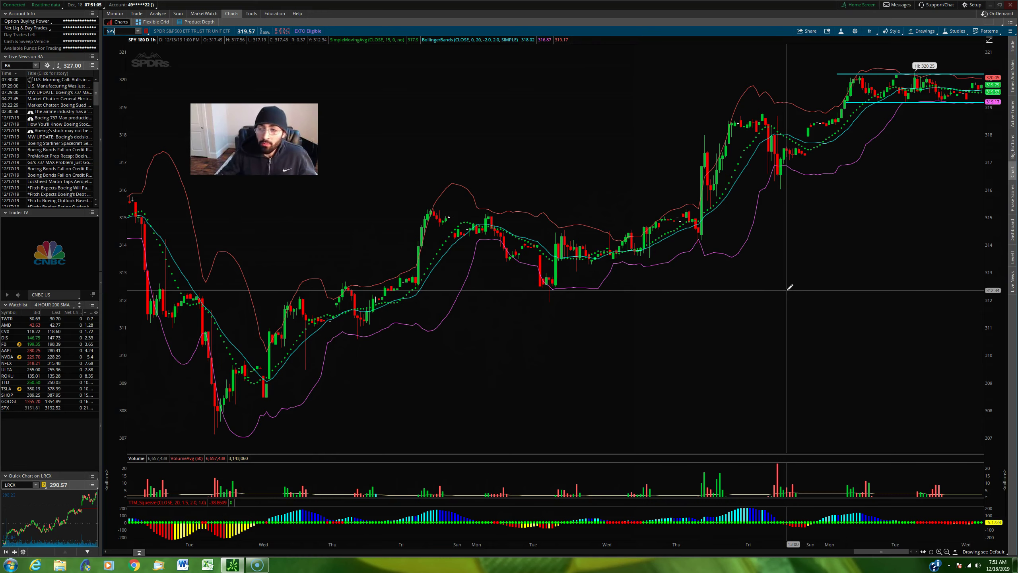
Focus on SPY's latest hourly candles and inspect them against the upper and lower price levels of the range.
{"action": "left_click_drag", "start_coordinate": [730, 302], "coordinate": [982, 302]}
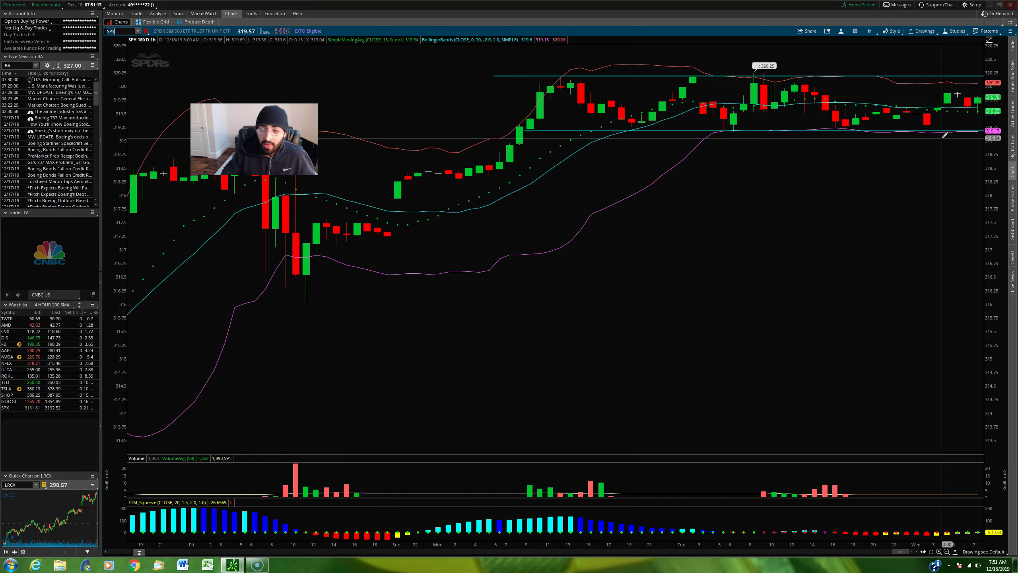
{"action": "left_click", "coordinate": [950, 77]}
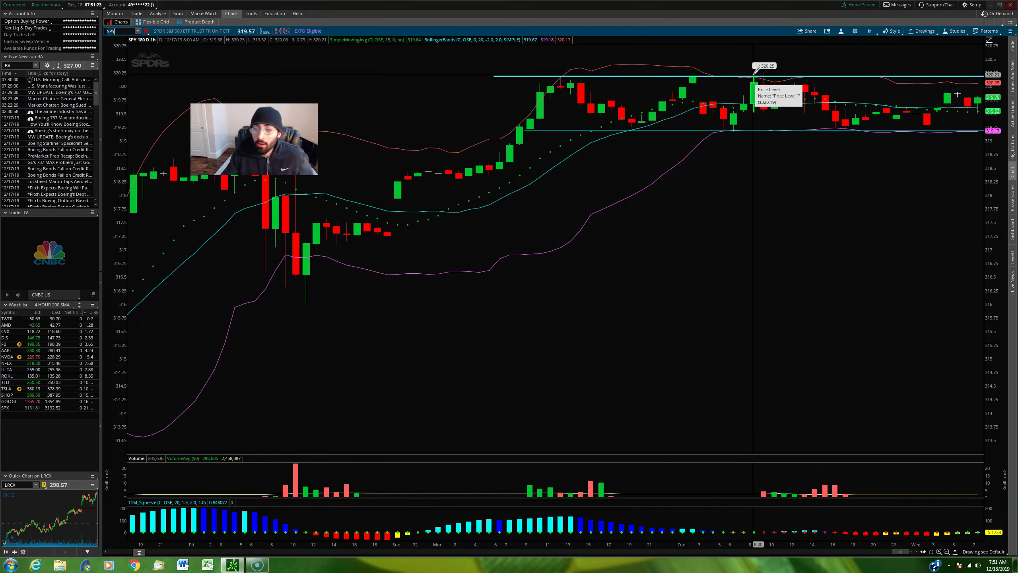
{"action": "left_click", "coordinate": [934, 205]}
{"action": "left_click", "coordinate": [954, 157]}
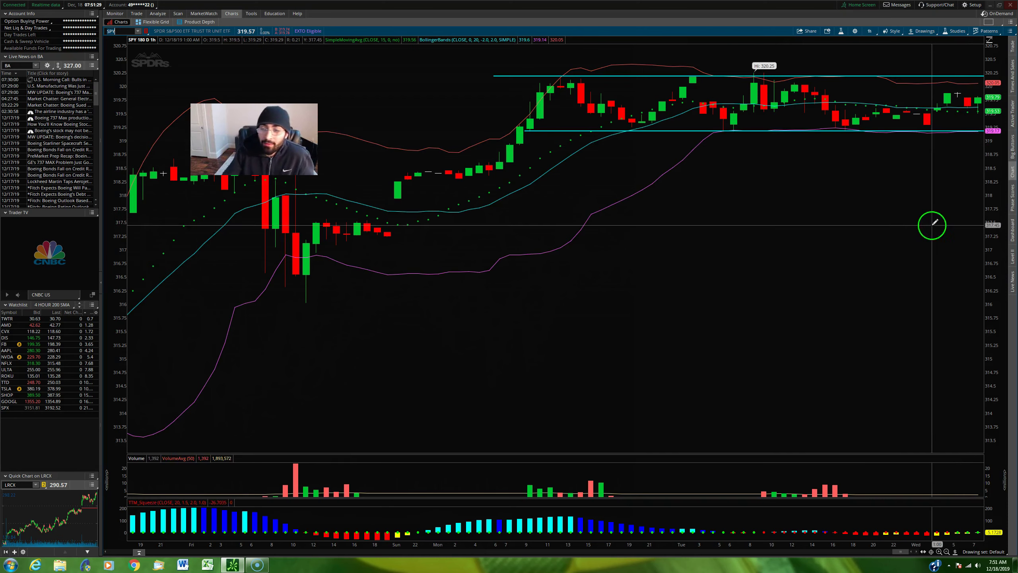
{"action": "left_click", "coordinate": [849, 243]}
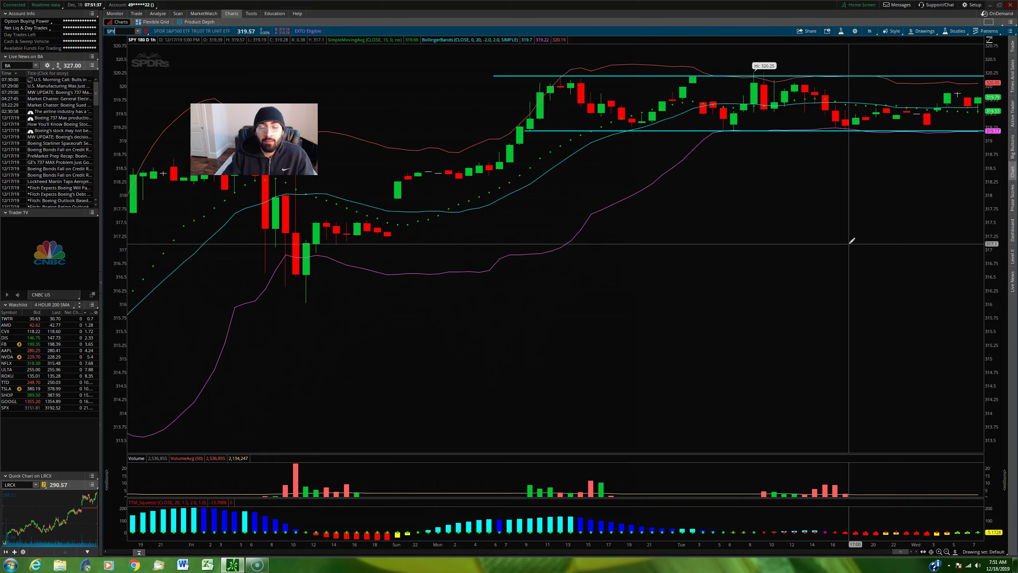
{"action": "left_click", "coordinate": [844, 241]}
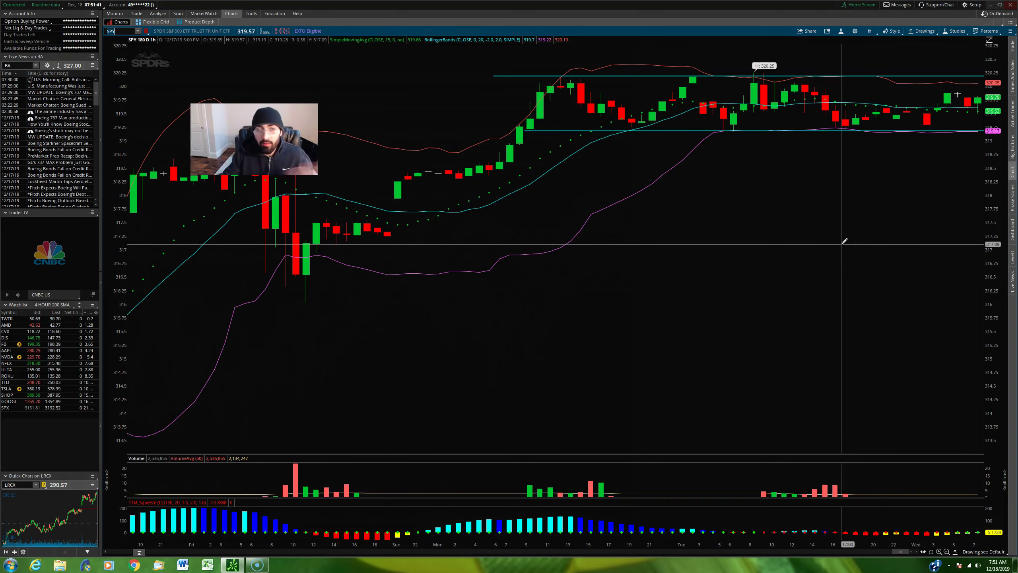
Load the AAPL hourly chart and focus on its most recent mid-December candles.
{"action": "left_click", "coordinate": [114, 33]}
{"action": "type", "text": "AAP"}
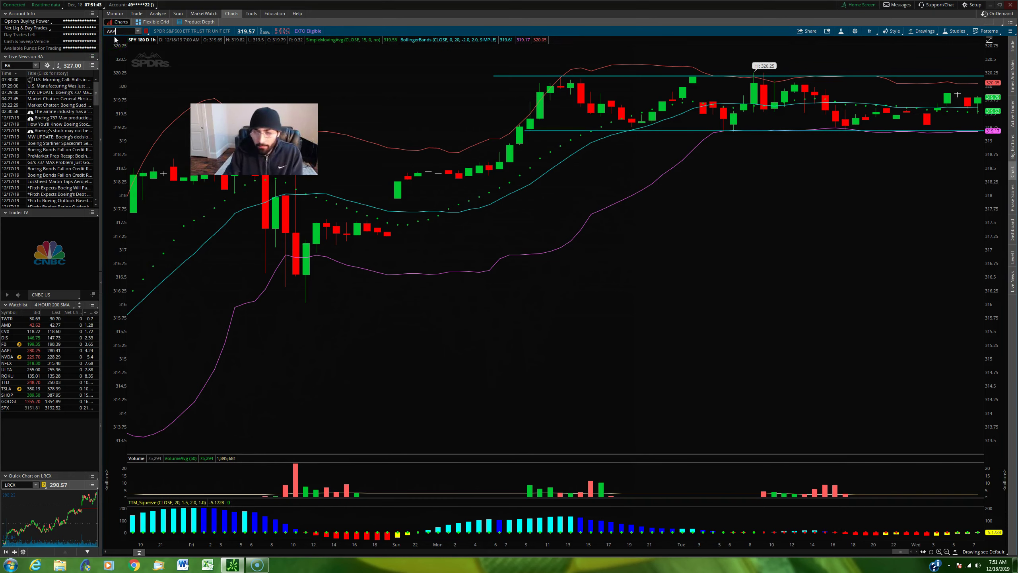
{"action": "type", "text": "L"}
{"action": "key", "text": "Return"}
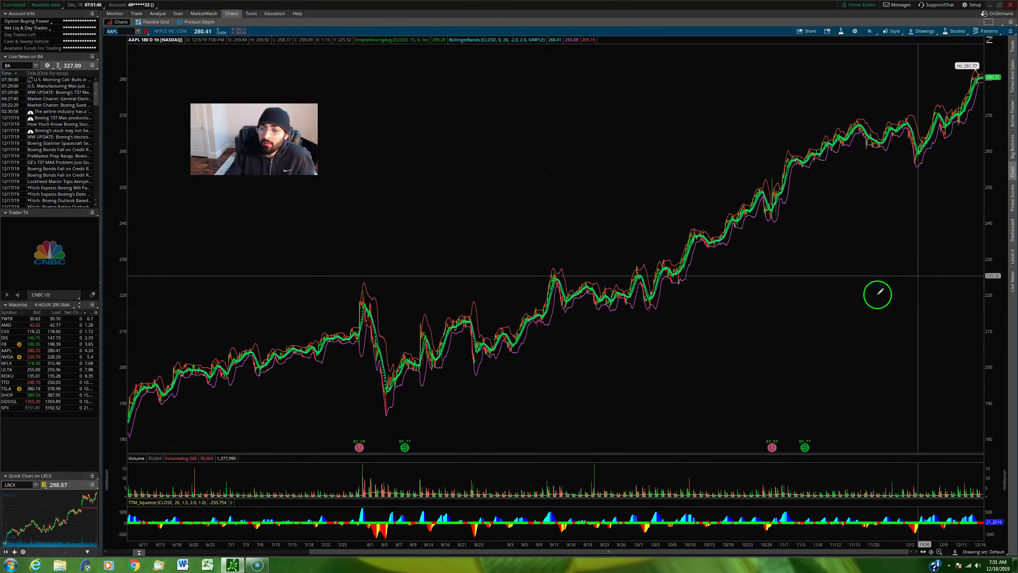
{"action": "left_click_drag", "start_coordinate": [813, 312], "coordinate": [985, 281]}
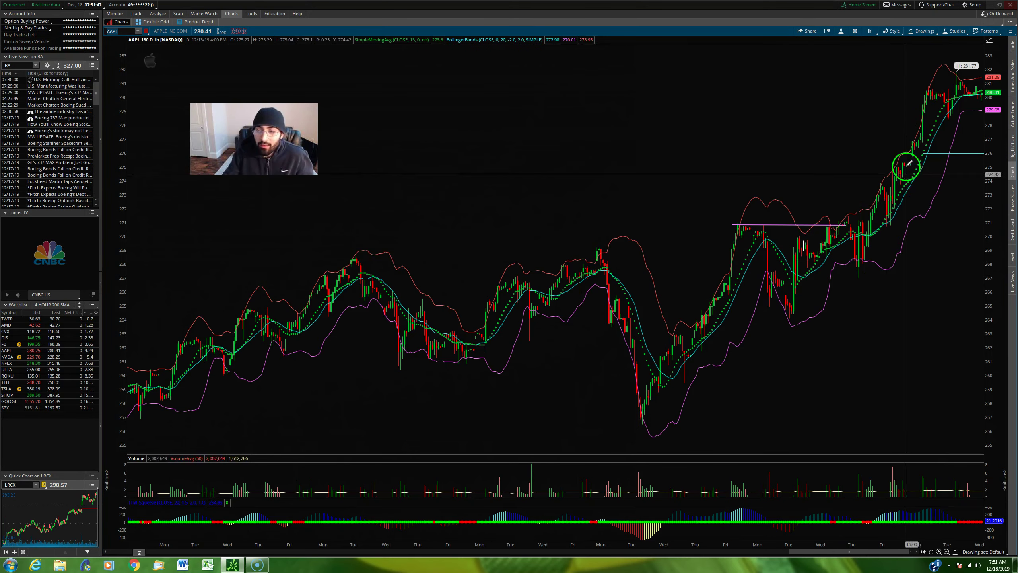
{"action": "scroll", "coordinate": [950, 177], "scroll_direction": "up", "scroll_amount": 3}
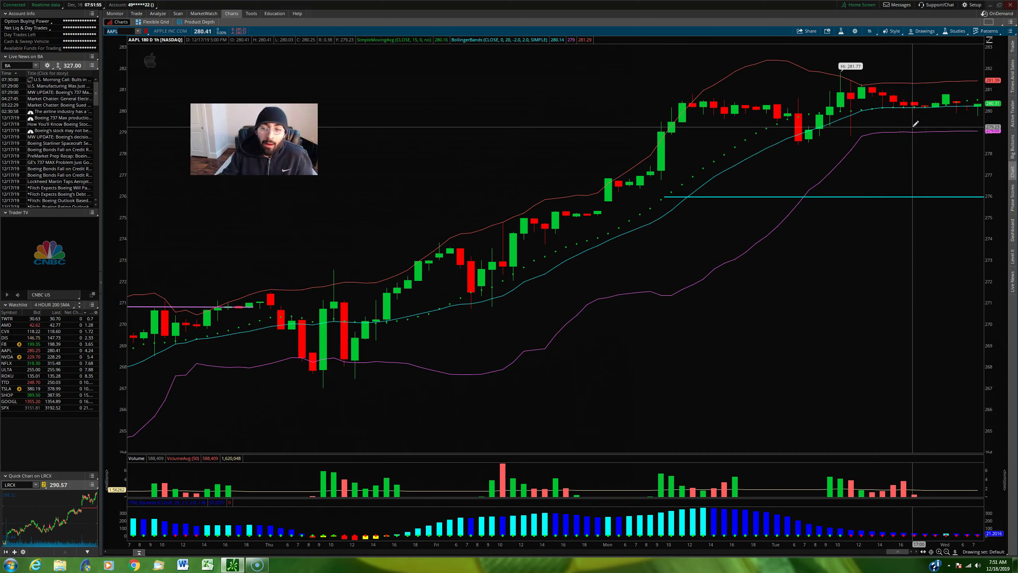
Draw a rectangle over AAPL's latest consolidation, from the December 17 high candle to the chart's end, spanning about 279.1 to 281.4.
{"action": "left_click", "coordinate": [919, 32]}
{"action": "mouse_move", "coordinate": [909, 85]}
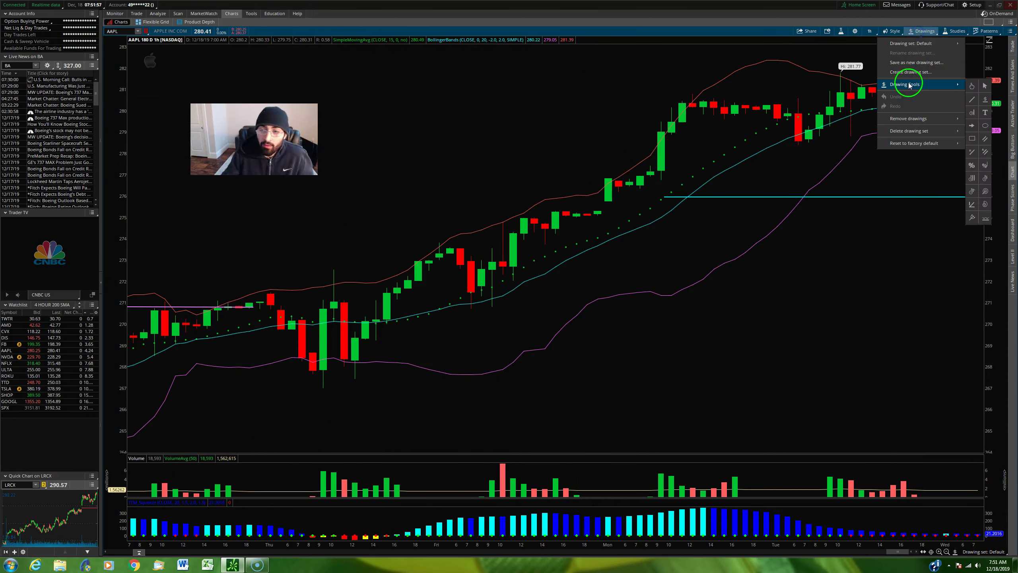
{"action": "left_click", "coordinate": [972, 112]}
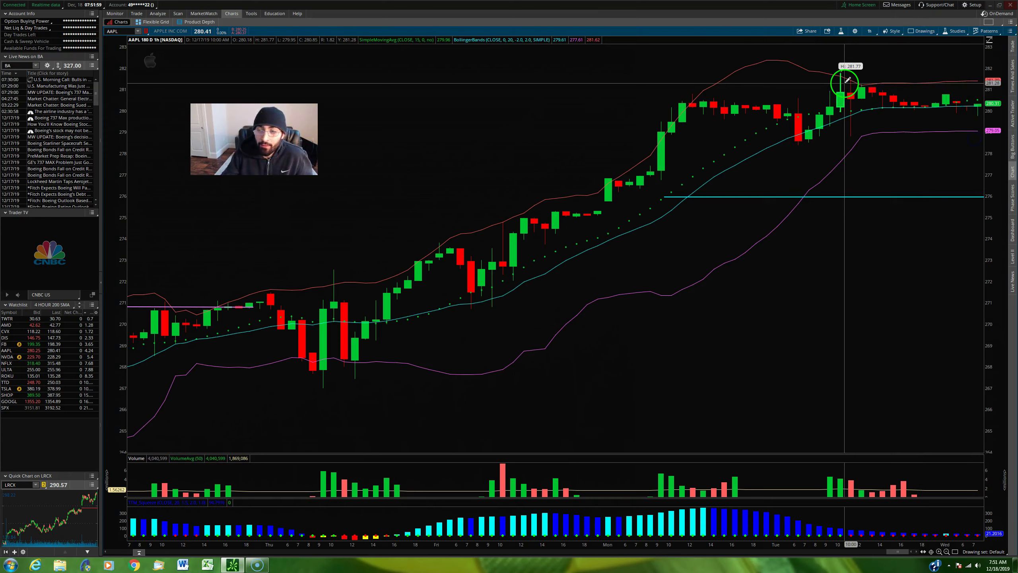
{"action": "left_click", "coordinate": [846, 81]}
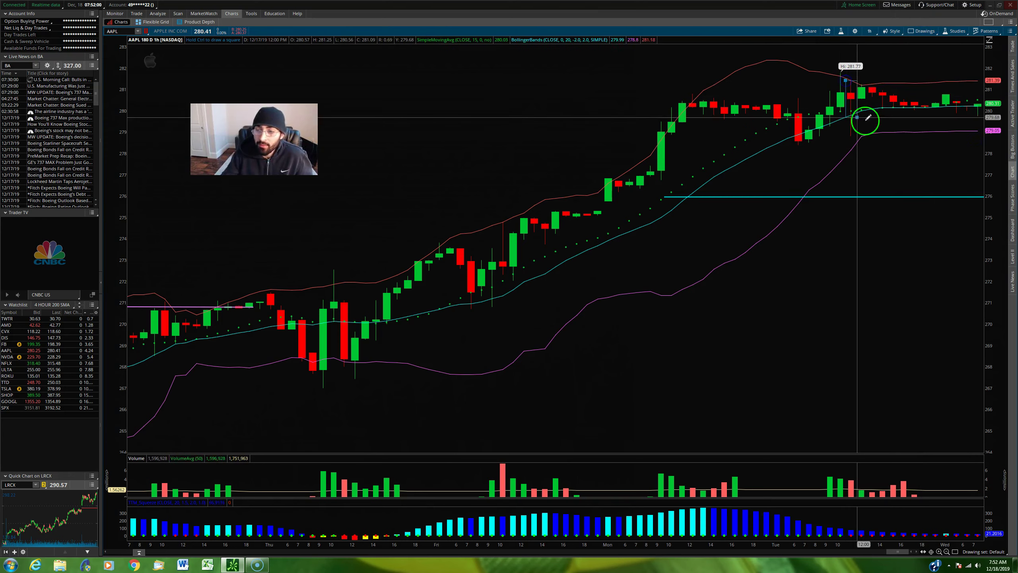
{"action": "left_click", "coordinate": [984, 130]}
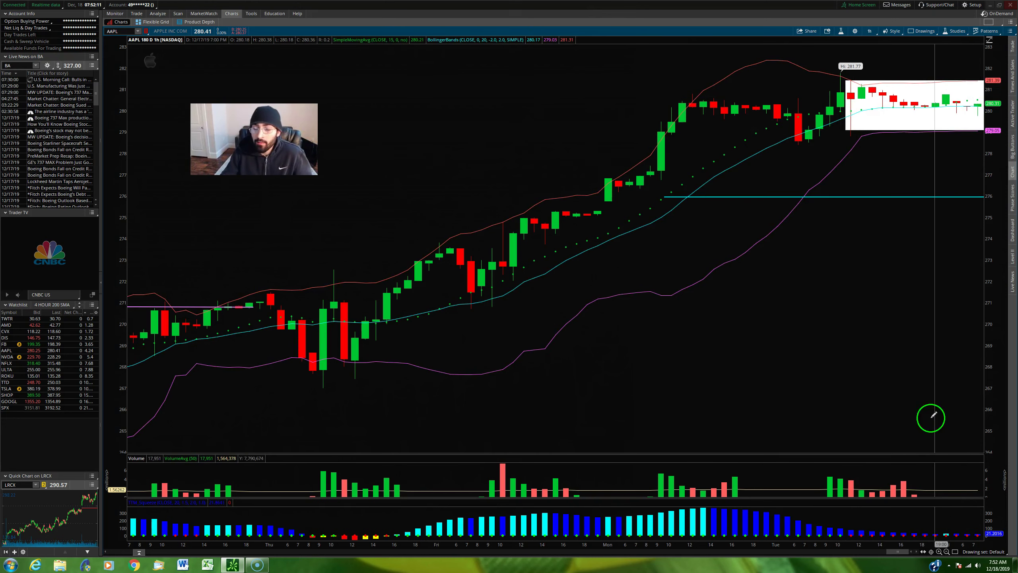
Widen the AAPL chart's time span and examine the uptrend leading into the marked consolidation.
{"action": "left_click", "coordinate": [947, 551]}
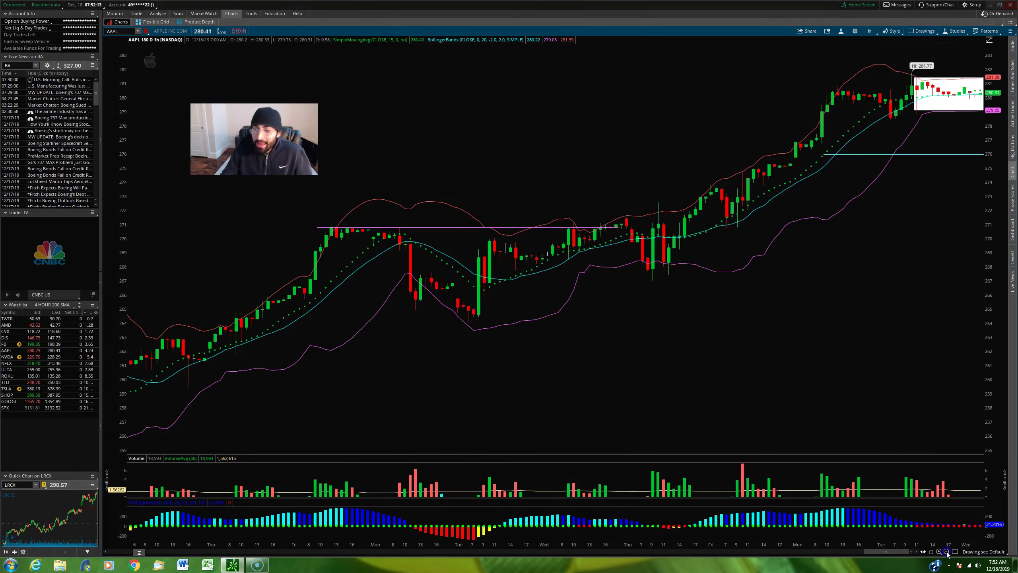
{"action": "left_click", "coordinate": [947, 551]}
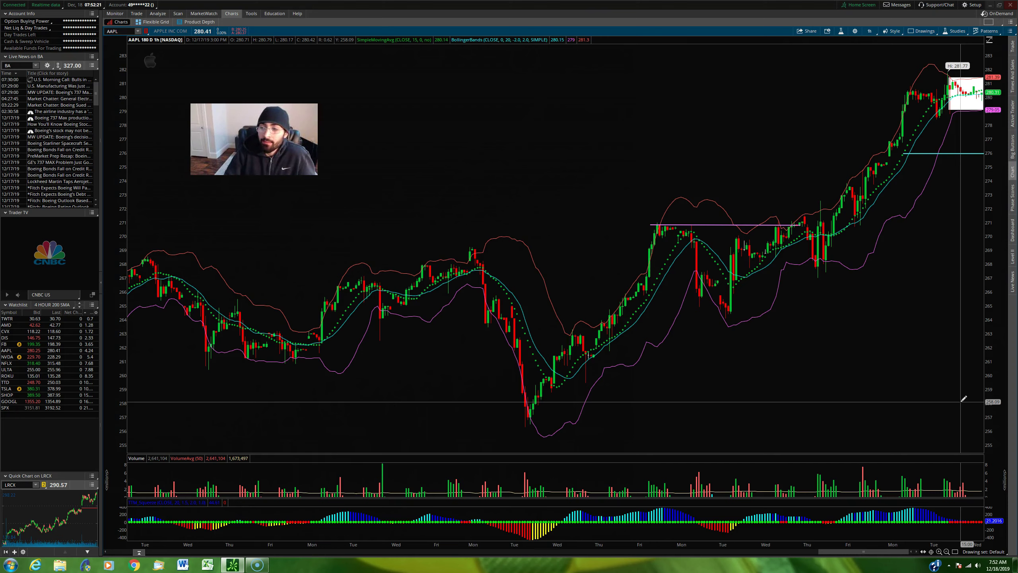
{"action": "left_click", "coordinate": [963, 398]}
{"action": "left_click", "coordinate": [906, 238]}
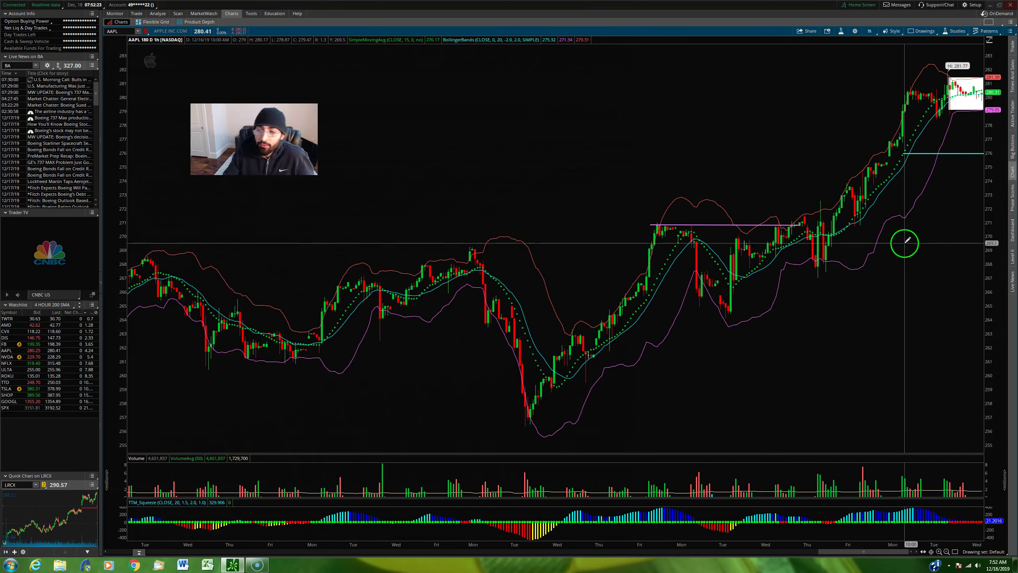
{"action": "left_click", "coordinate": [866, 248]}
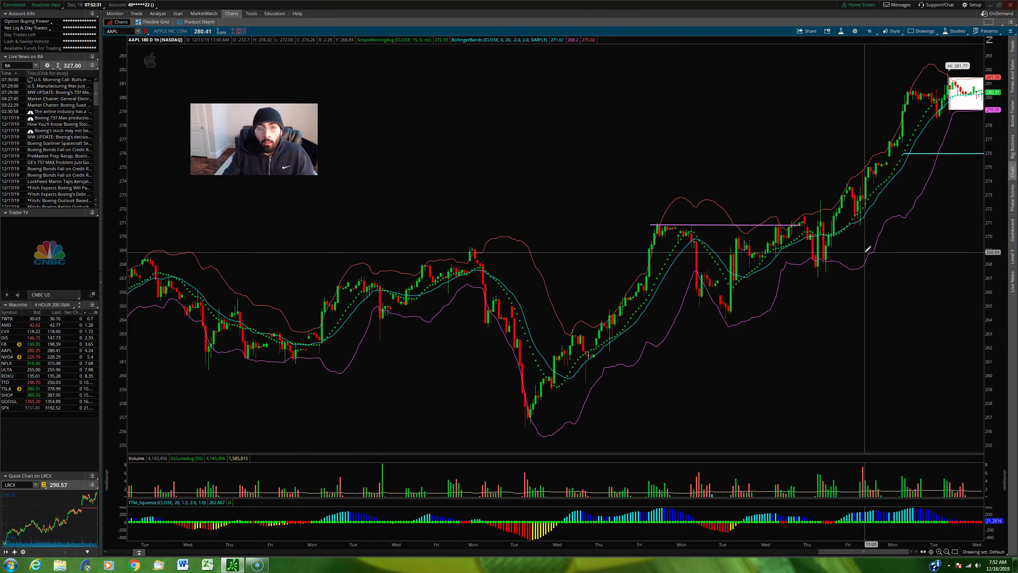
{"action": "left_click", "coordinate": [929, 51]}
{"action": "left_click", "coordinate": [881, 172]}
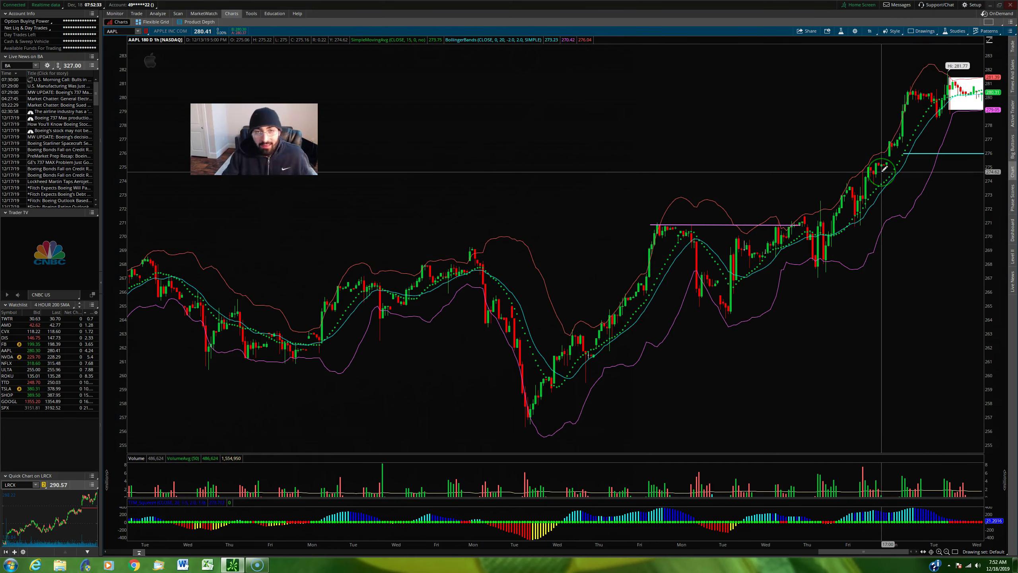
{"action": "left_click", "coordinate": [873, 273]}
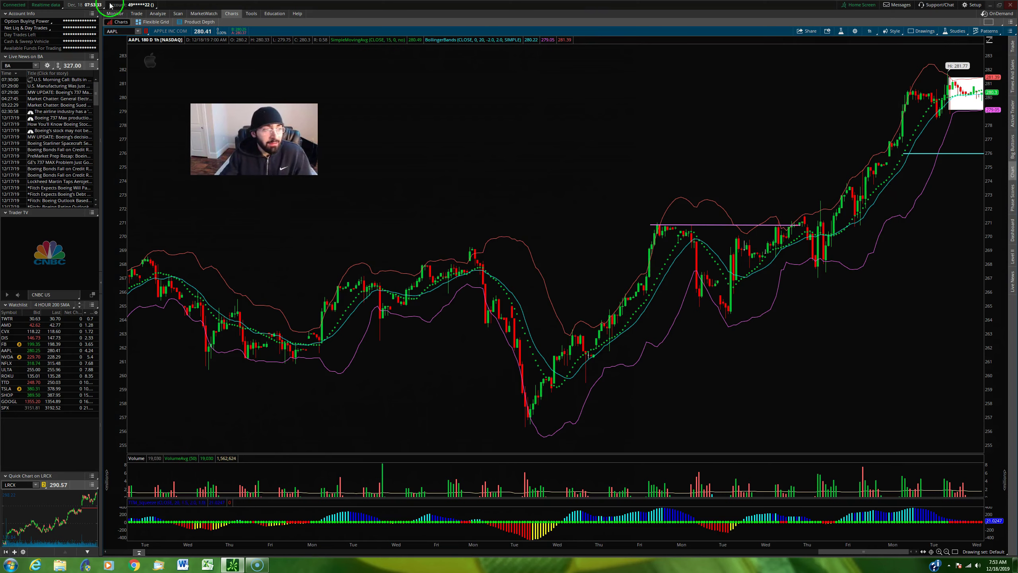
Load the TSLA hourly chart and focus on the price action from late November to December 18.
{"action": "left_click", "coordinate": [115, 31]}
{"action": "type", "text": "TSLA"}
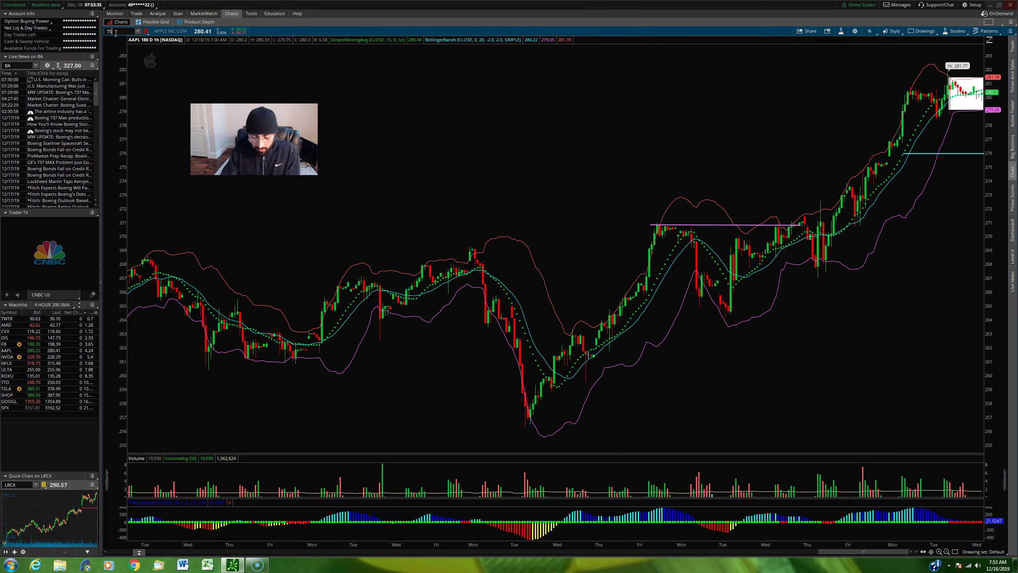
{"action": "key", "text": "Return"}
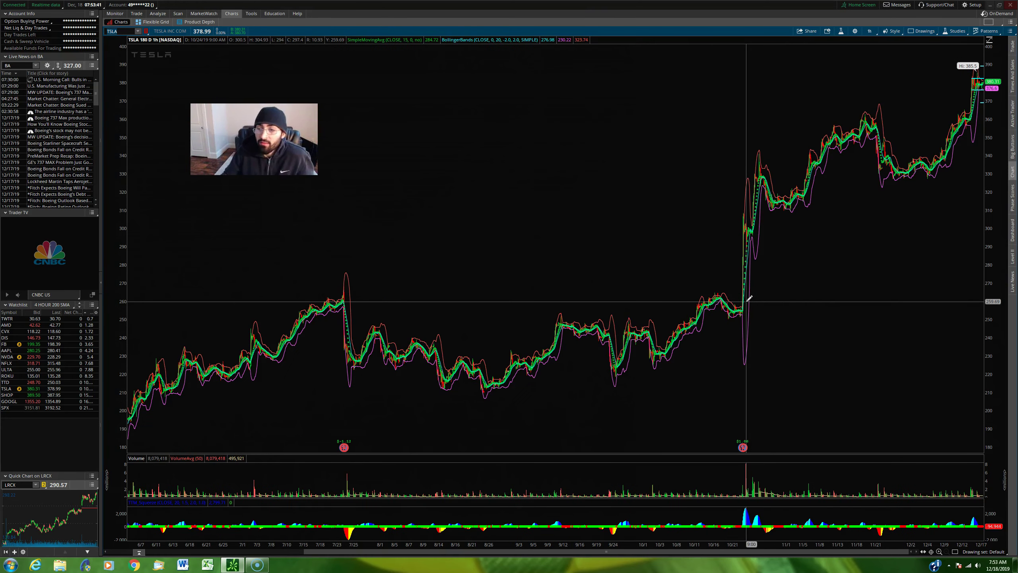
{"action": "left_click_drag", "start_coordinate": [845, 305], "coordinate": [984, 309]}
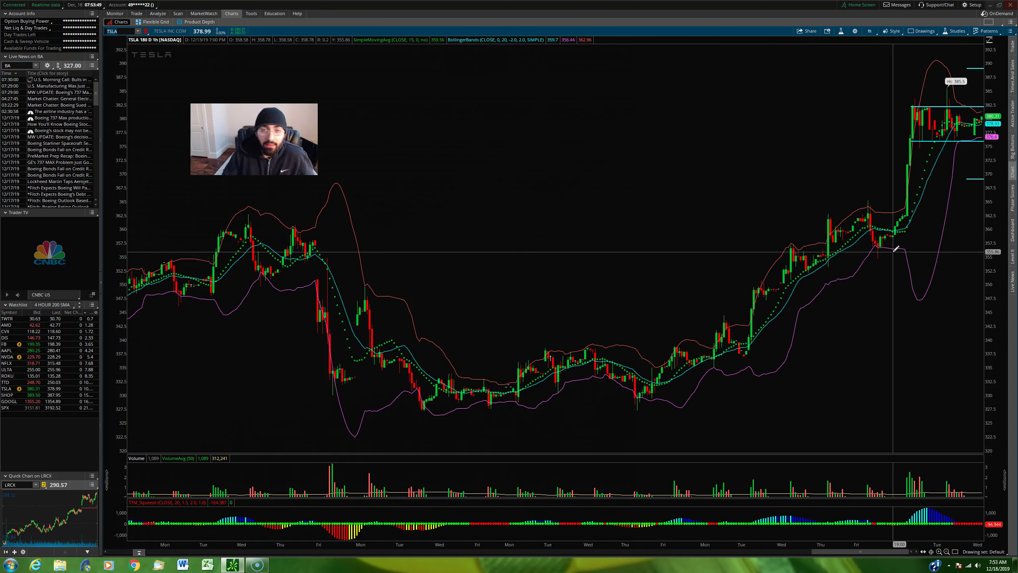
Examine TSLA's consolidation between the two price levels and the possible breakout above the upper one.
{"action": "left_click", "coordinate": [933, 108]}
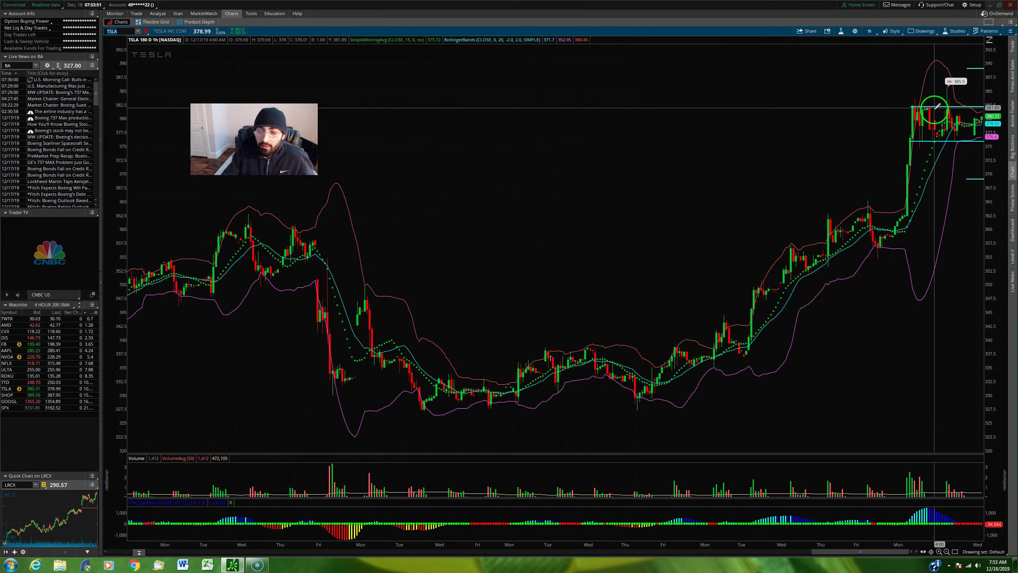
{"action": "left_click", "coordinate": [929, 113]}
{"action": "left_click", "coordinate": [922, 119]}
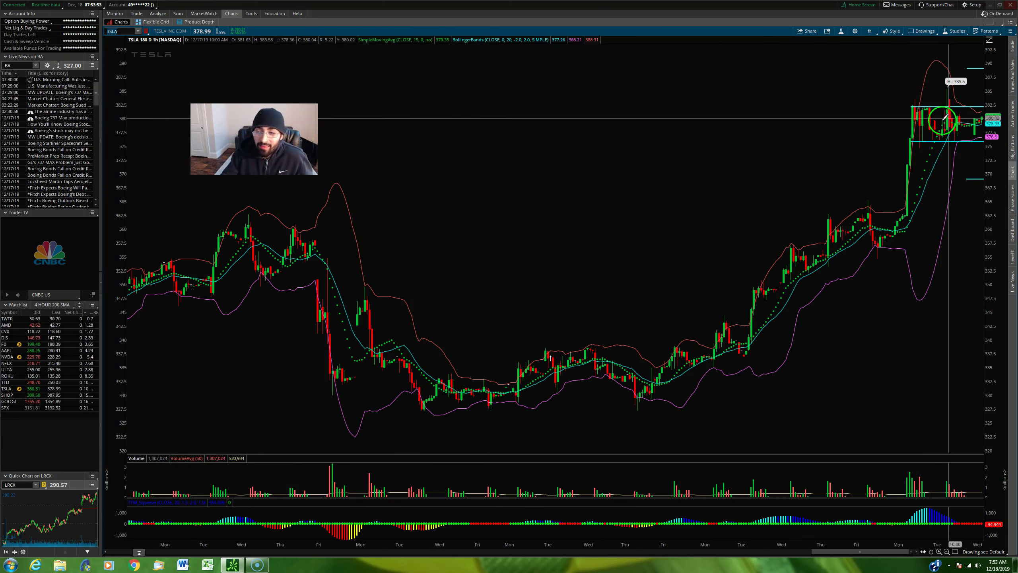
{"action": "left_click", "coordinate": [964, 145]}
{"action": "left_click", "coordinate": [926, 292]}
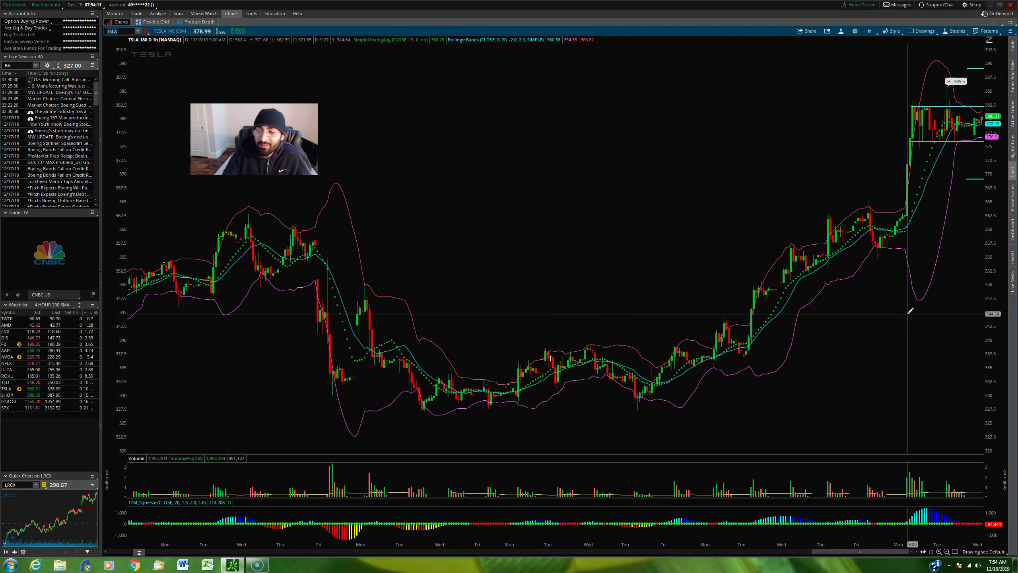
{"action": "left_click_drag", "start_coordinate": [939, 152], "coordinate": [972, 104]}
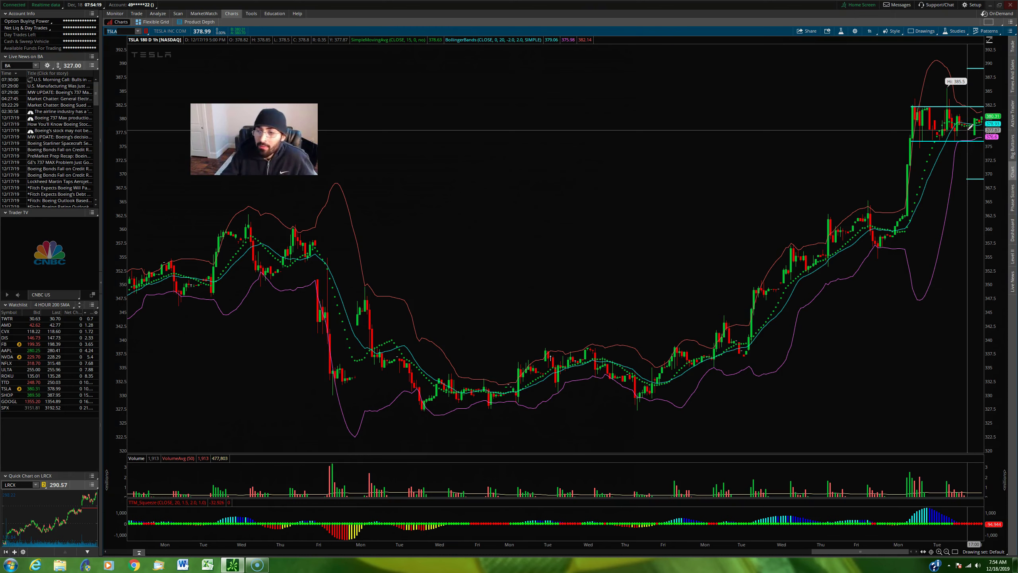
{"action": "left_click_drag", "start_coordinate": [967, 124], "coordinate": [973, 71]}
{"action": "left_click", "coordinate": [977, 107]}
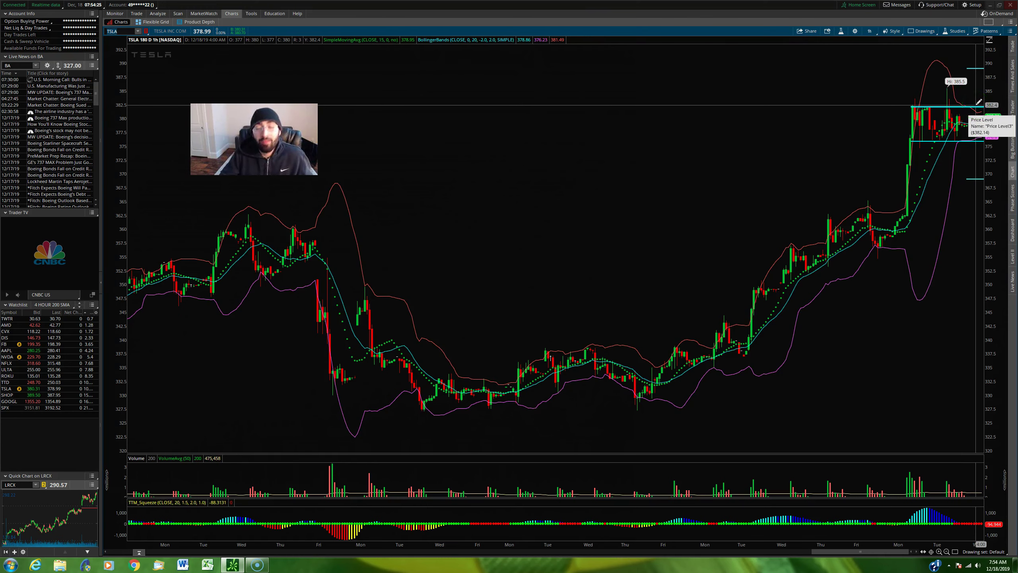
{"action": "left_click_drag", "start_coordinate": [884, 140], "coordinate": [861, 243]}
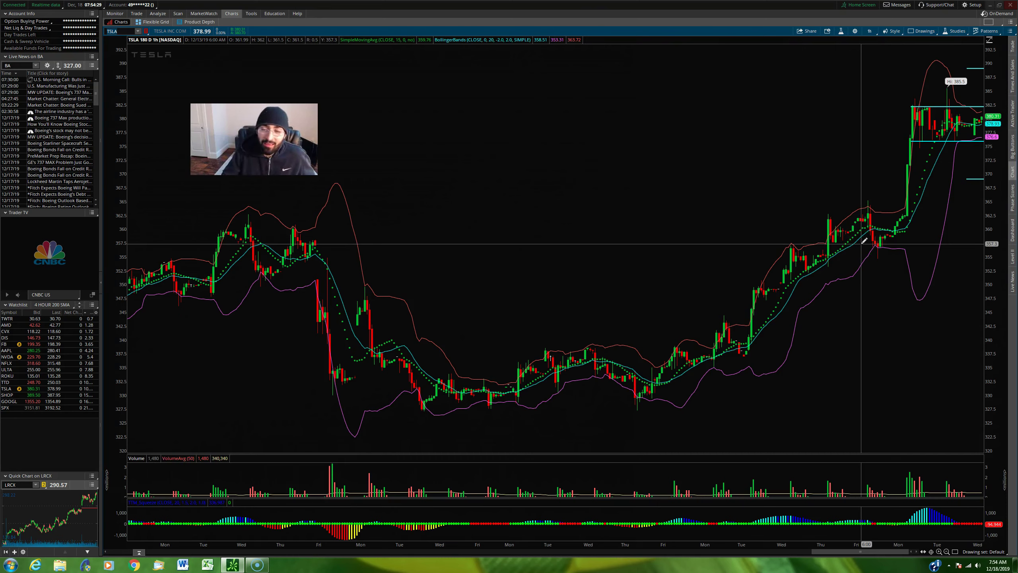
{"action": "left_click", "coordinate": [978, 105]}
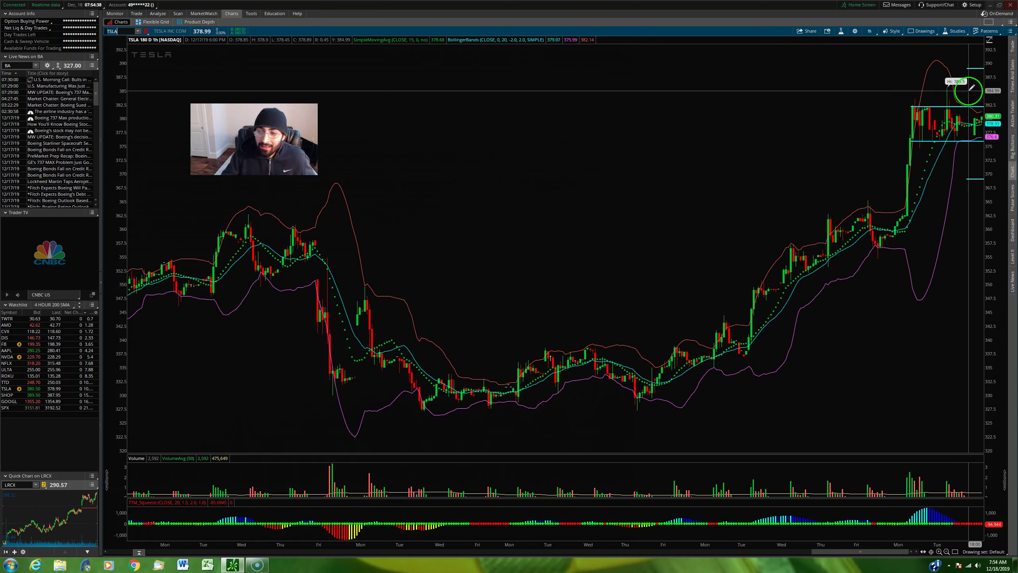
Draw a near-vertical trendline on TSLA from the upper range level near 382 up to the price level near 389.
{"action": "left_click", "coordinate": [934, 32]}
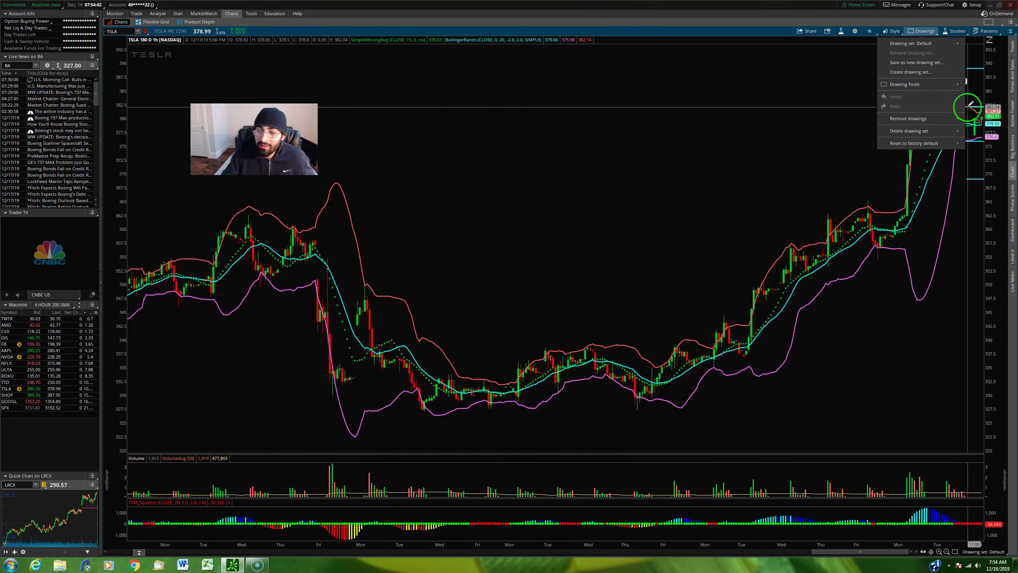
{"action": "mouse_move", "coordinate": [935, 83]}
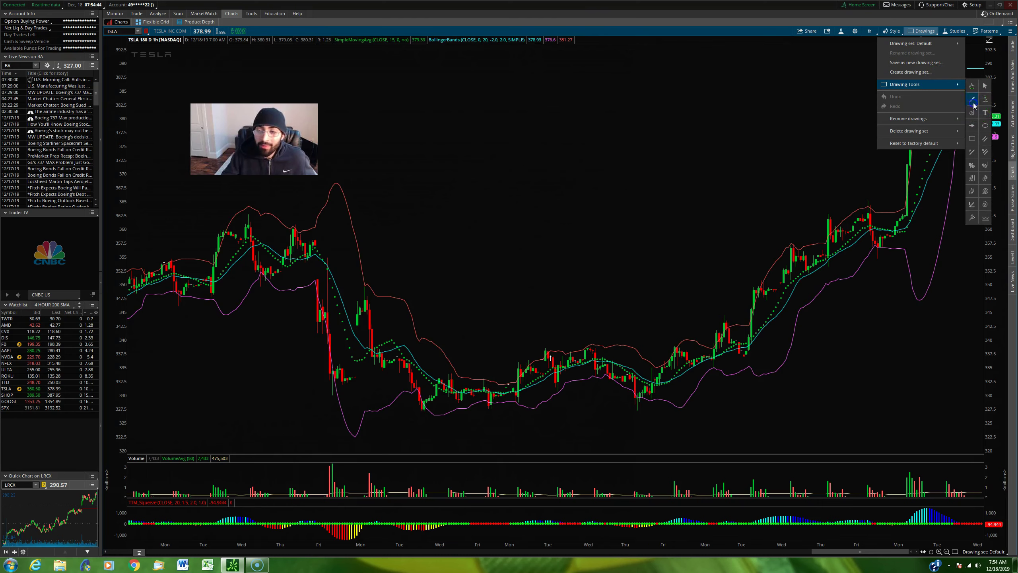
{"action": "left_click", "coordinate": [975, 105]}
{"action": "left_click", "coordinate": [975, 107]}
{"action": "left_click", "coordinate": [977, 71]}
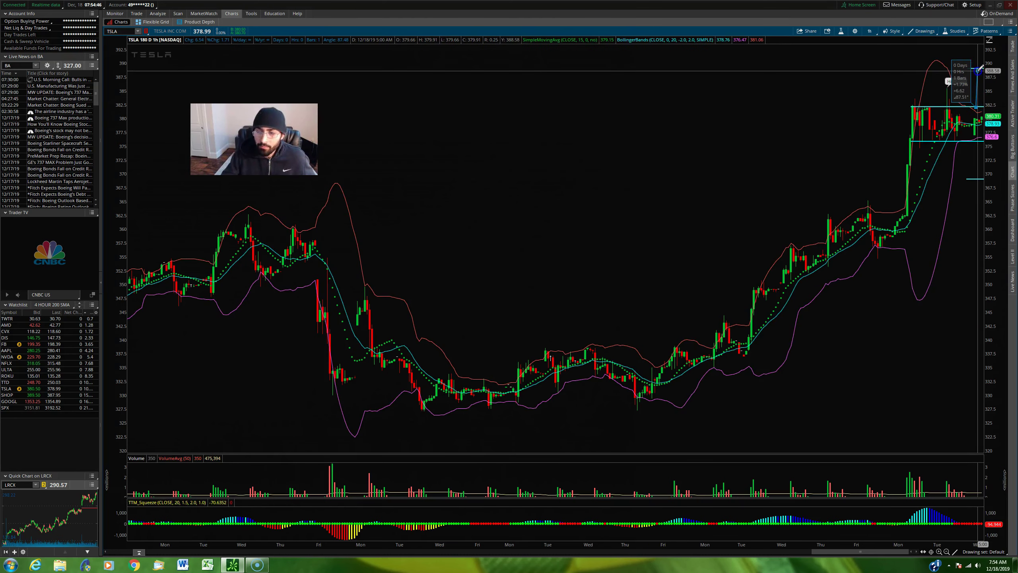